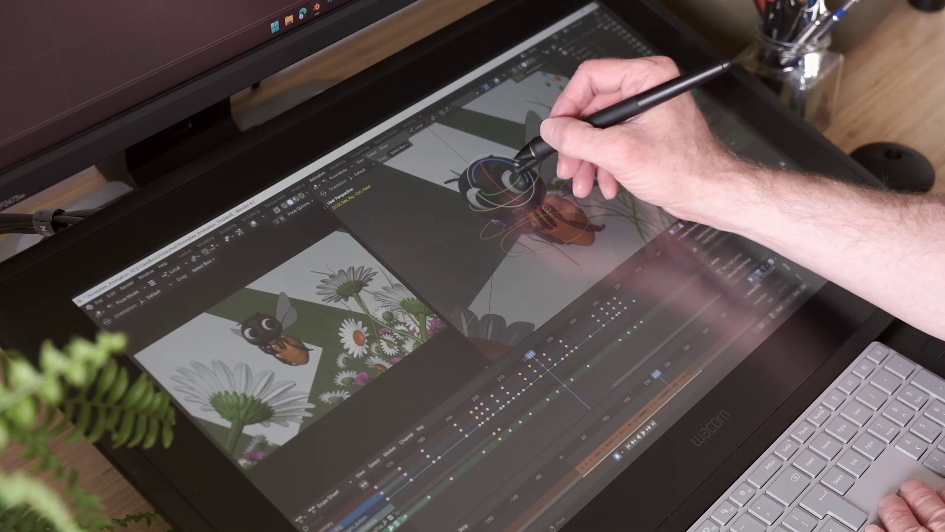
- Rotate Ctrl_Head and Ctrl_Thorax with trackball rotation to turn the bee's head and body
drag(519, 158, 566, 148)
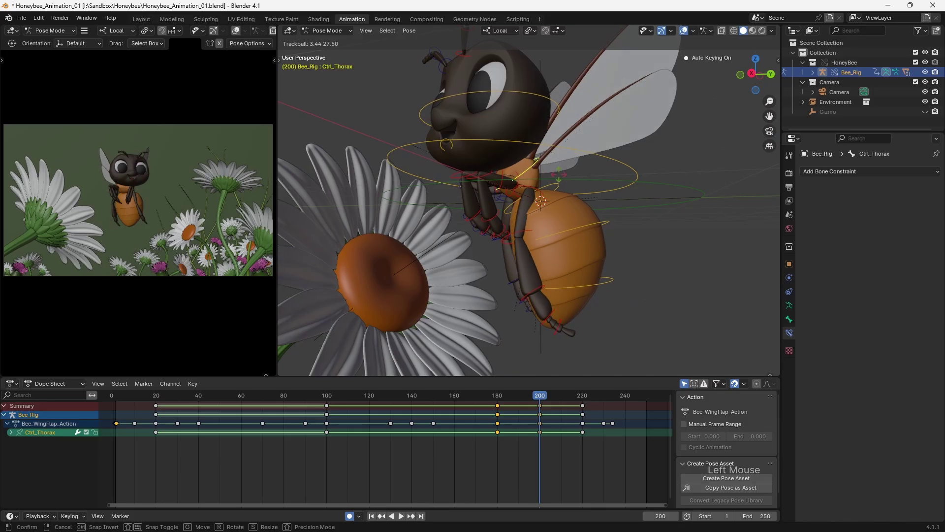
click(555, 176)
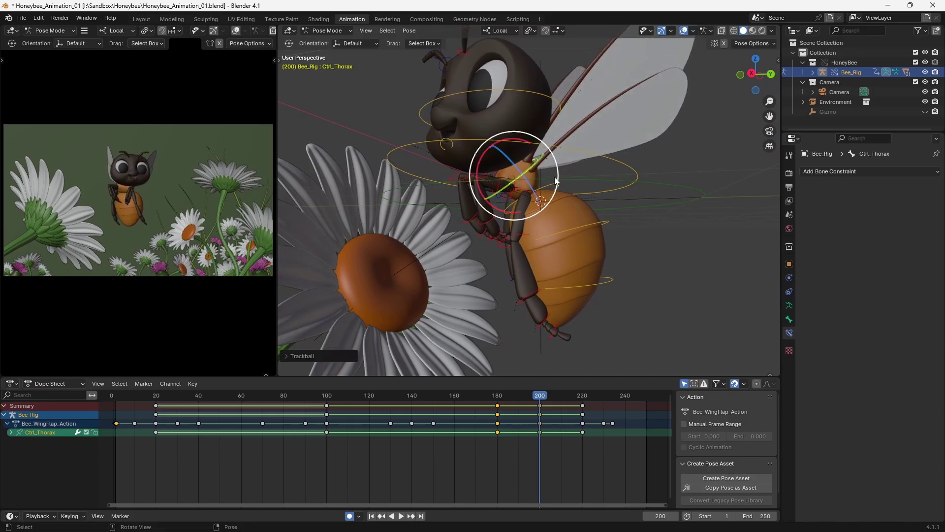
ctrl+middle_drag(527, 87, 454, 209)
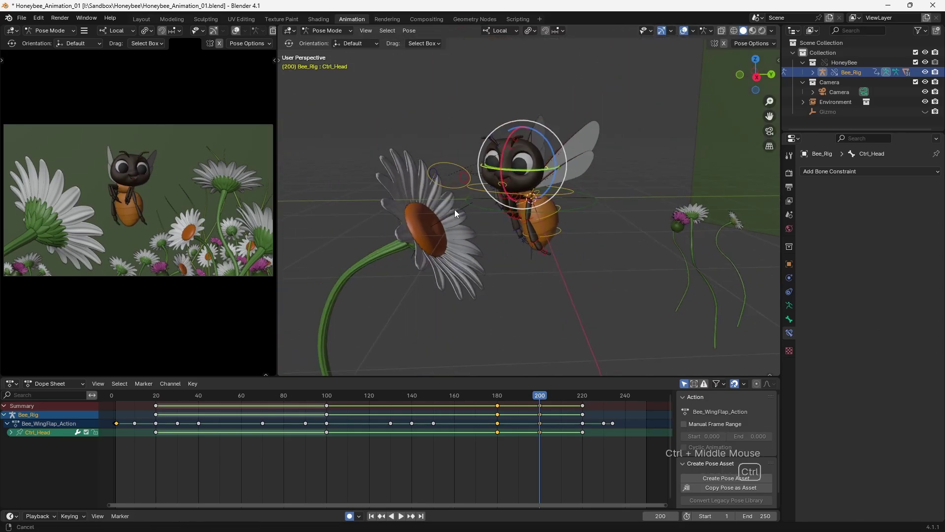
- Select Ctrl_Eyes and shift the eye control to a new position
click(451, 168)
middle_drag(533, 214, 552, 210)
key(g)
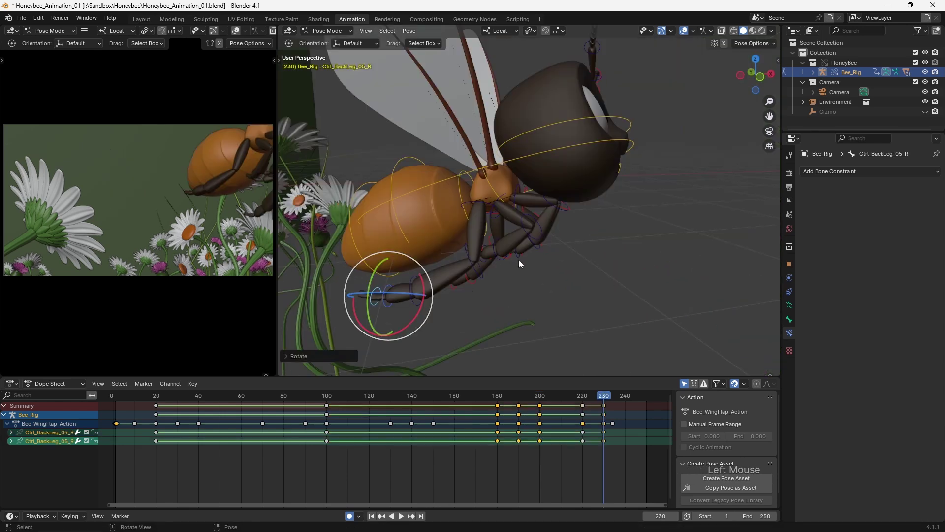
- Bend the lower and upper right back leg controls using the rotate gizmo
click(478, 270)
drag(511, 258, 513, 232)
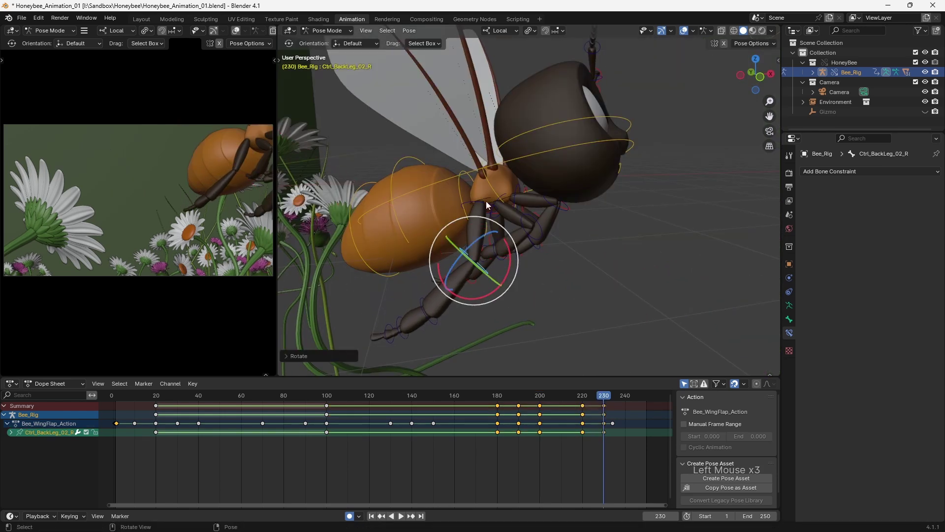
click(474, 207)
drag(512, 192, 450, 274)
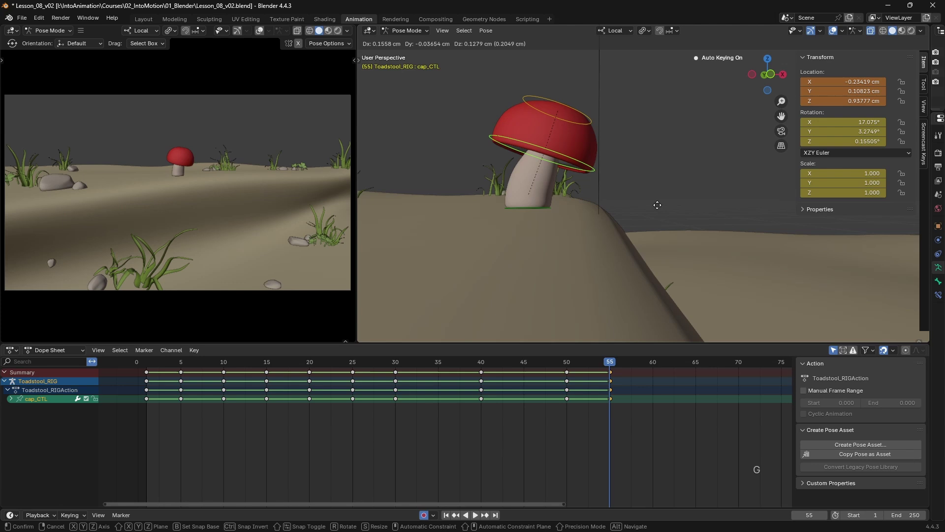
- Confirm the cap_CTL's new position and play the toadstool animation with its Graph Editor curves
click(657, 206)
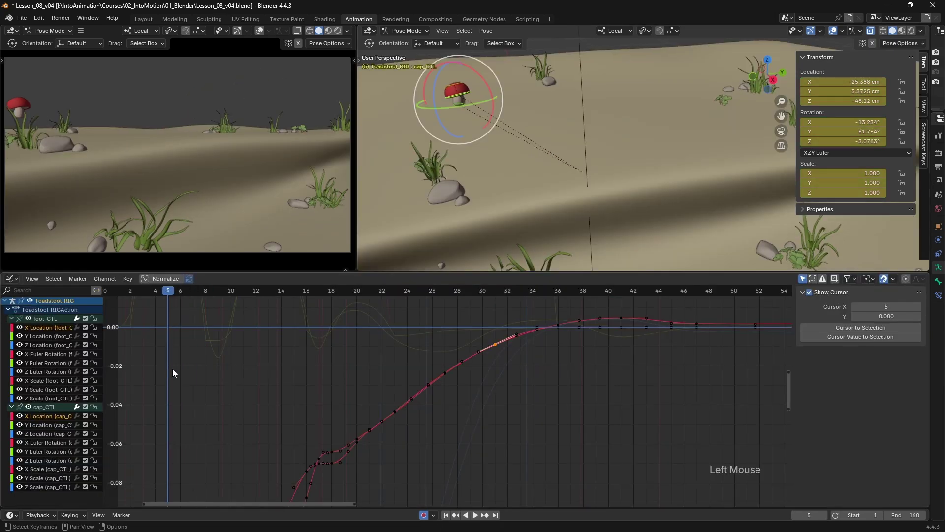
key(space)
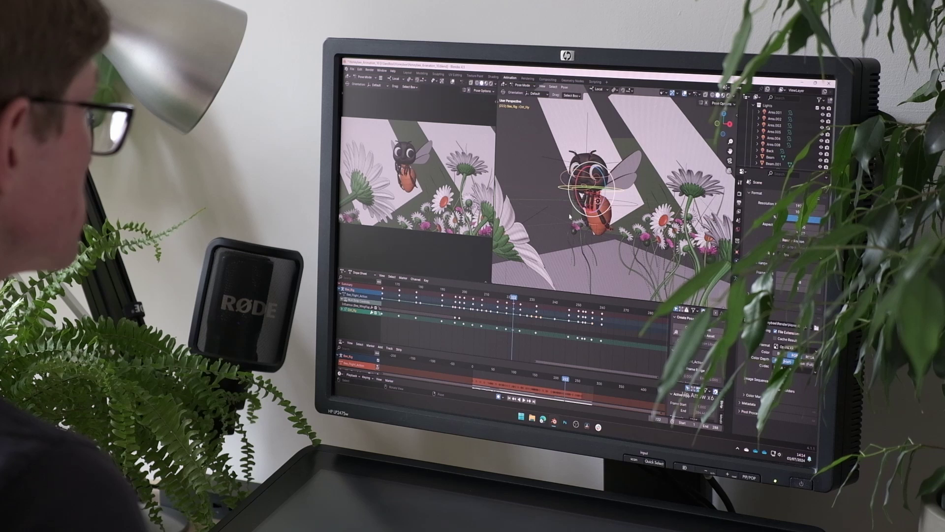
- Jump back through the bee's earlier keyframes with Down Arrow
key(Down)
key(Down)
key(Down)
key(Down)
key(Down)
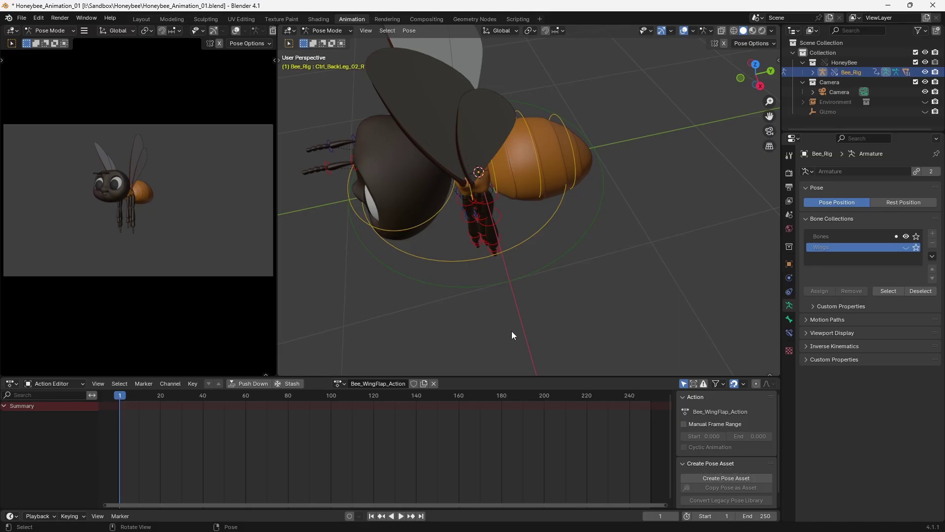
- Show the Environment collection, then move and rotate Ctrl_Fly to place the bee above the daisy
click(925, 101)
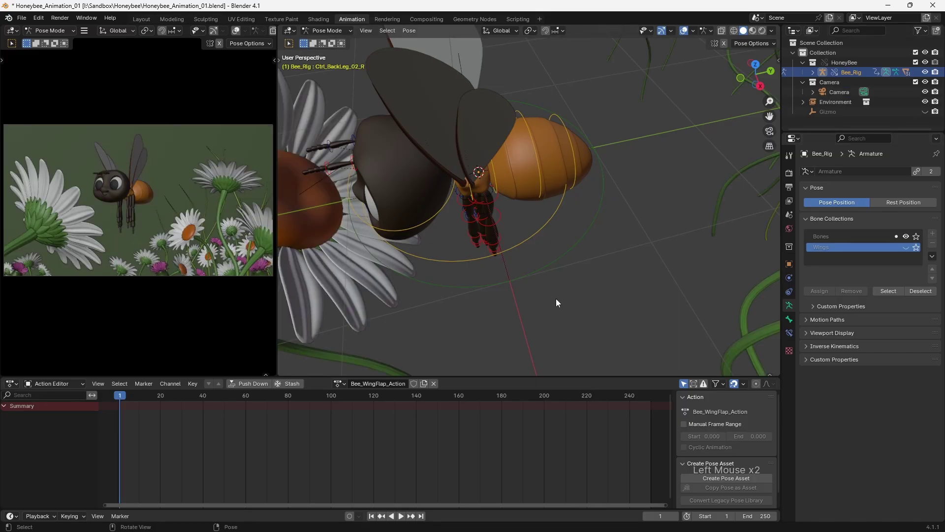
middle_drag(558, 302, 579, 274)
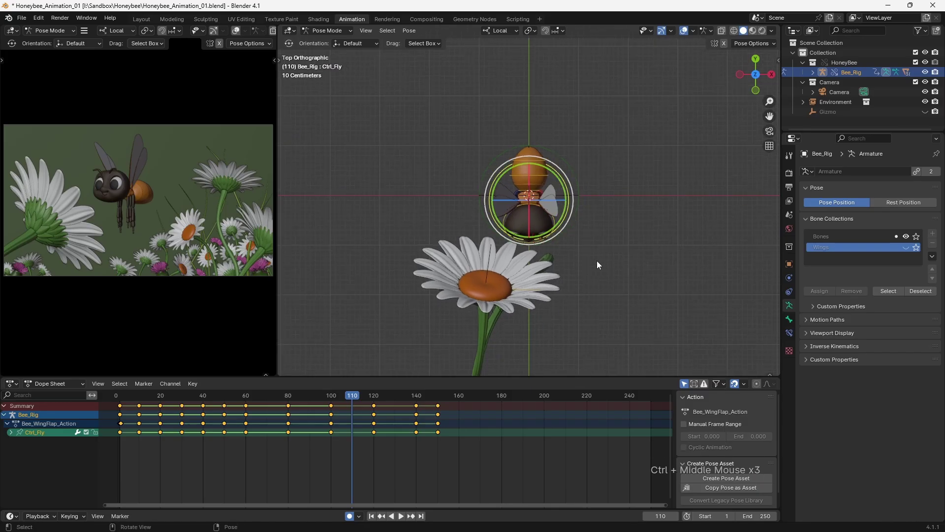
key(g)
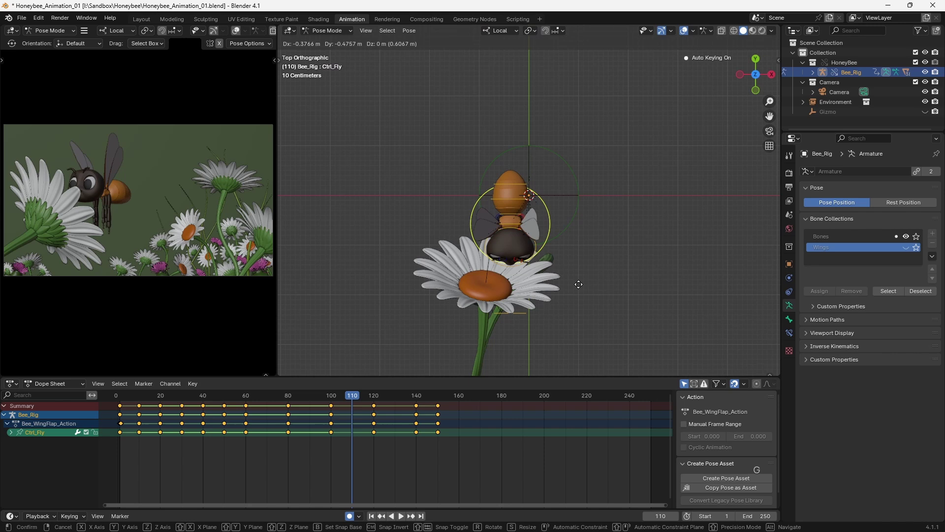
click(580, 288)
key(r)
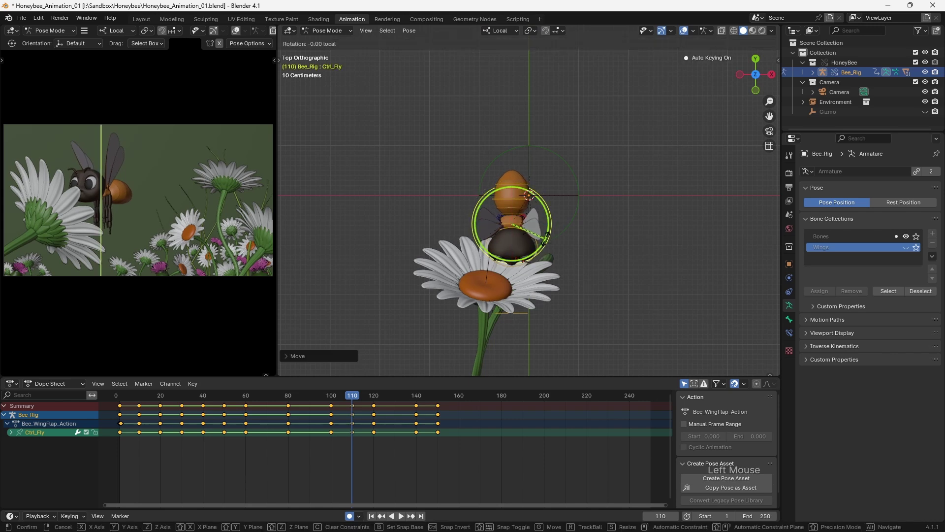
click(539, 245)
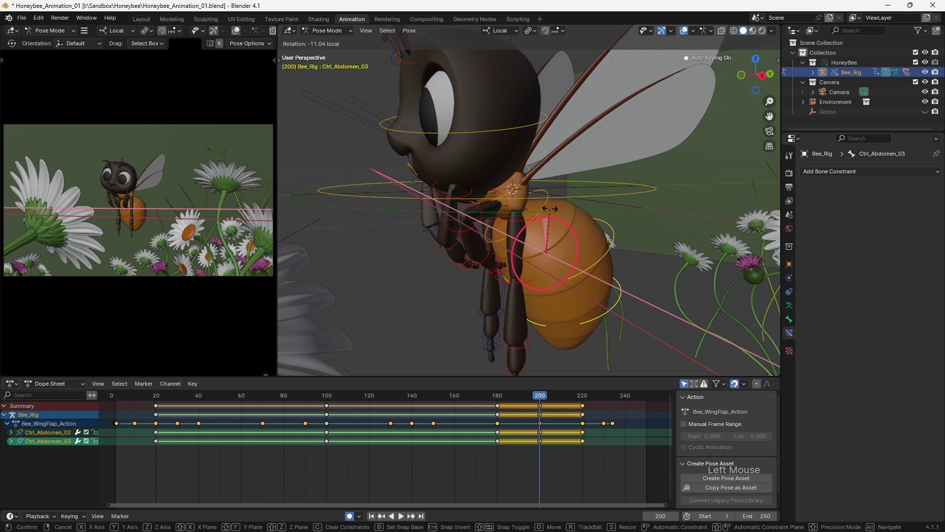
- Confirm the abdomen rotation and select the bee's back leg controls
click(552, 207)
key(Tab)
click(514, 279)
middle_drag(516, 282, 486, 279)
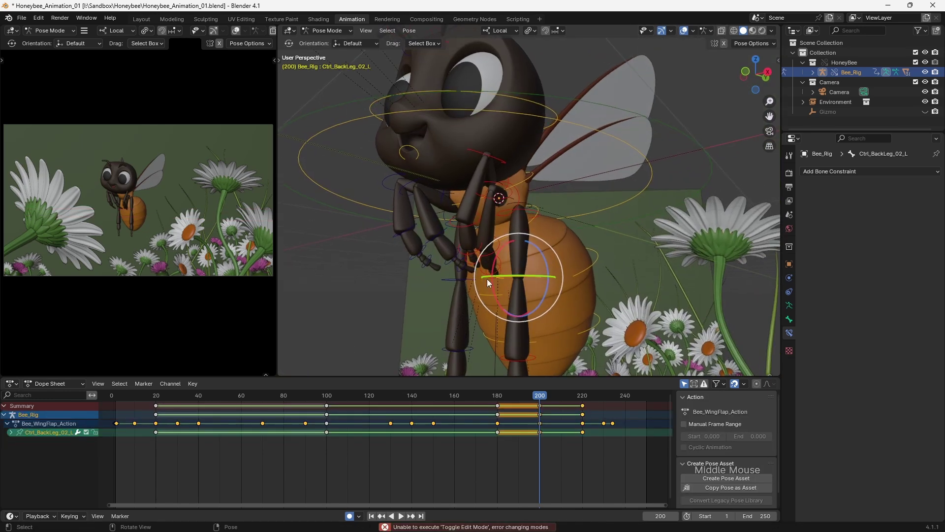
shift+click(463, 263)
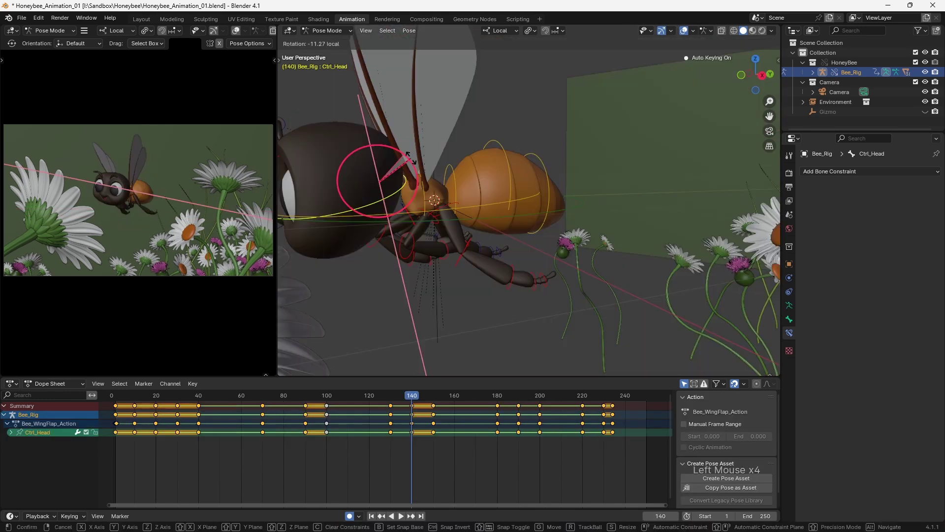
- Select Ctrl_Fly and rotate it to give the whole bee a new tilt
click(421, 177)
click(421, 177)
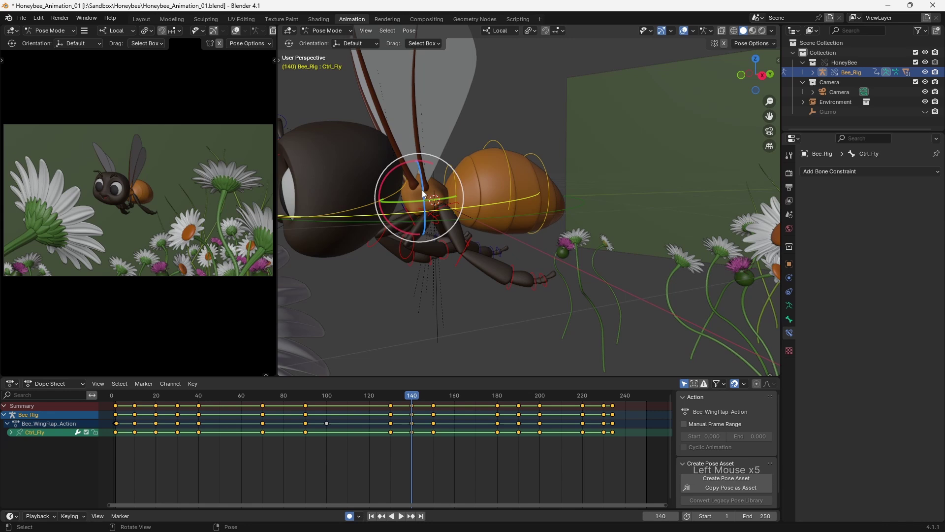
key(r)
click(417, 155)
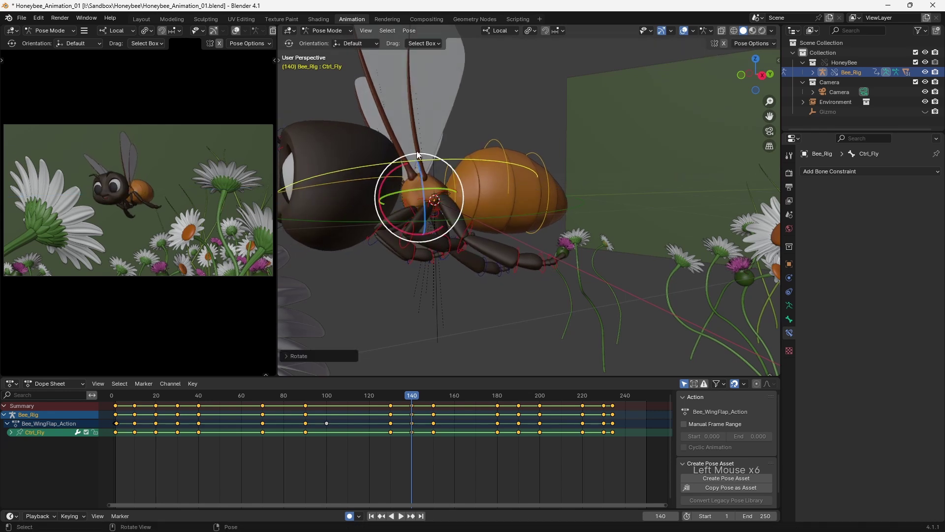
- At the frame 130 keyframe, tilt the bee's body by rotating Ctrl_Fly with the gizmo
key(Down)
key(Up)
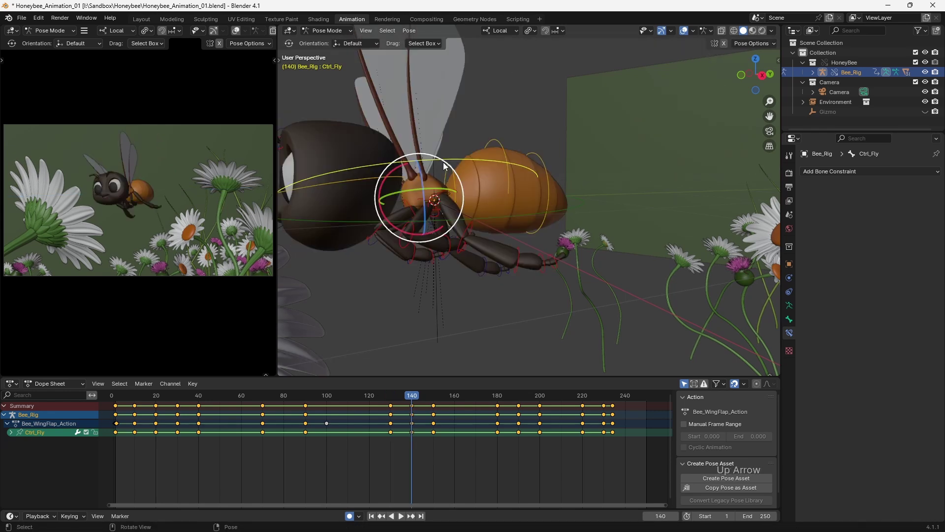
key(Up)
key(Down)
key(Down)
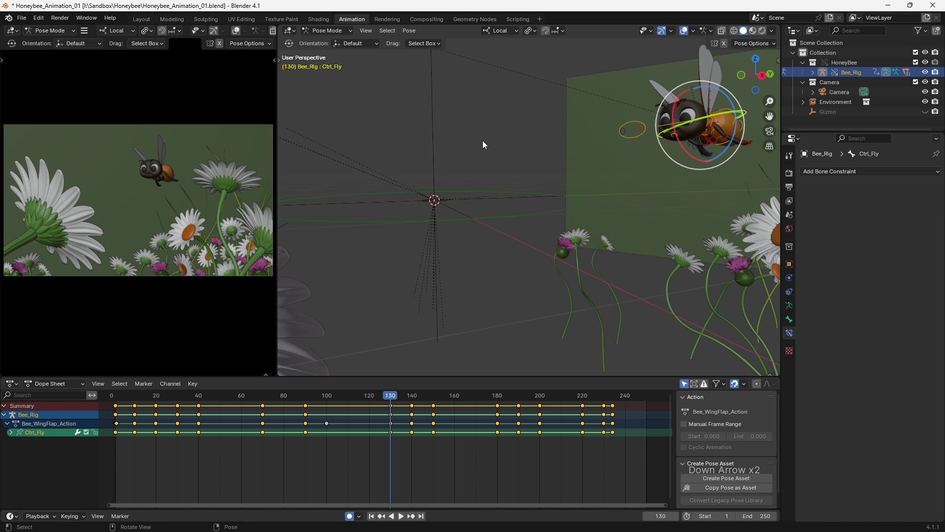
drag(728, 135, 733, 123)
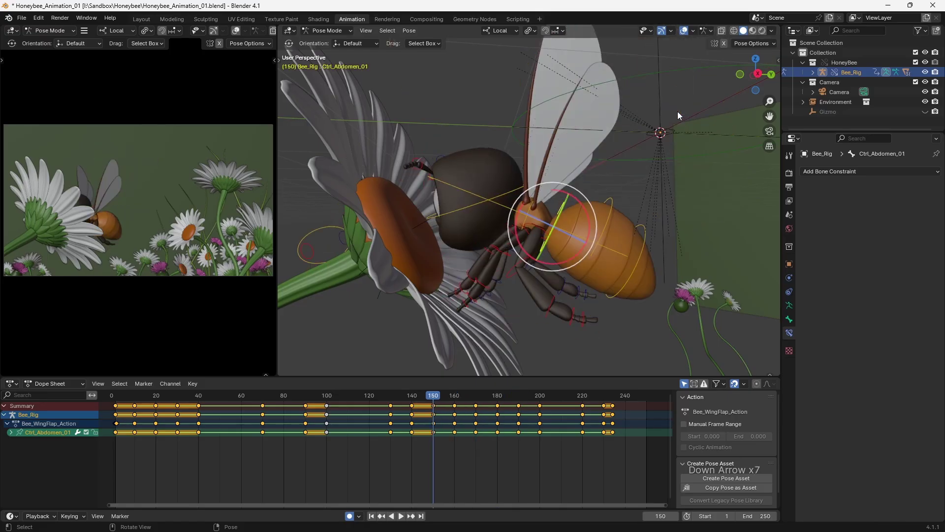
- Step through the keyframes from frame 160 to 190 to review the poses
key(Up)
key(Up)
key(Up)
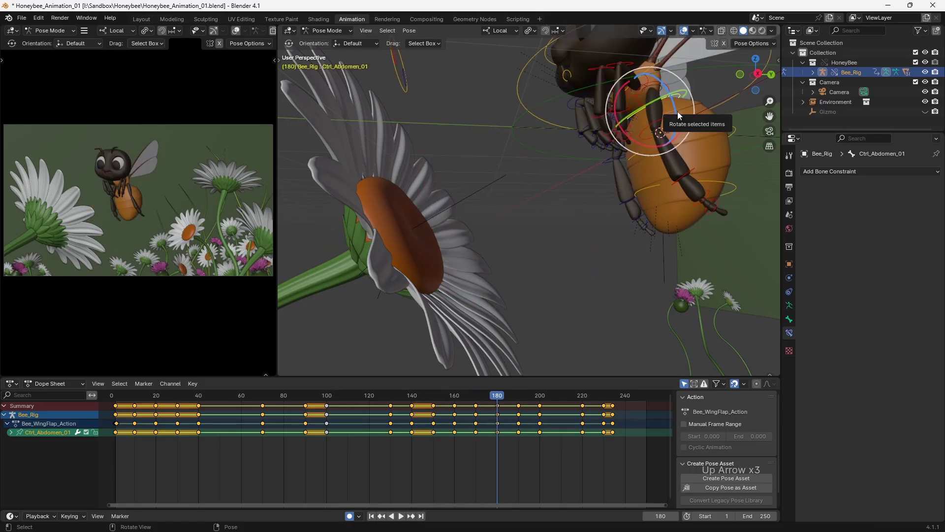
key(Up)
key(Down)
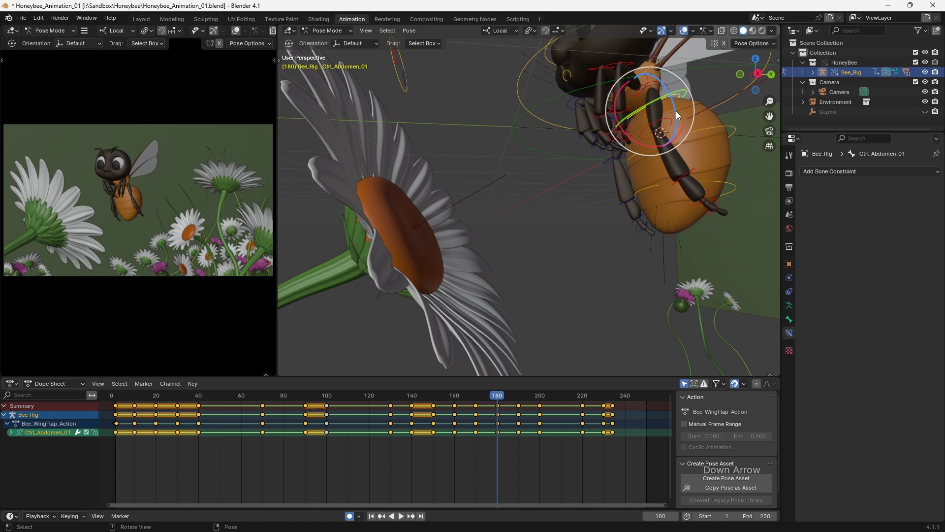
key(Down)
key(Down)
key(Up)
key(Up)
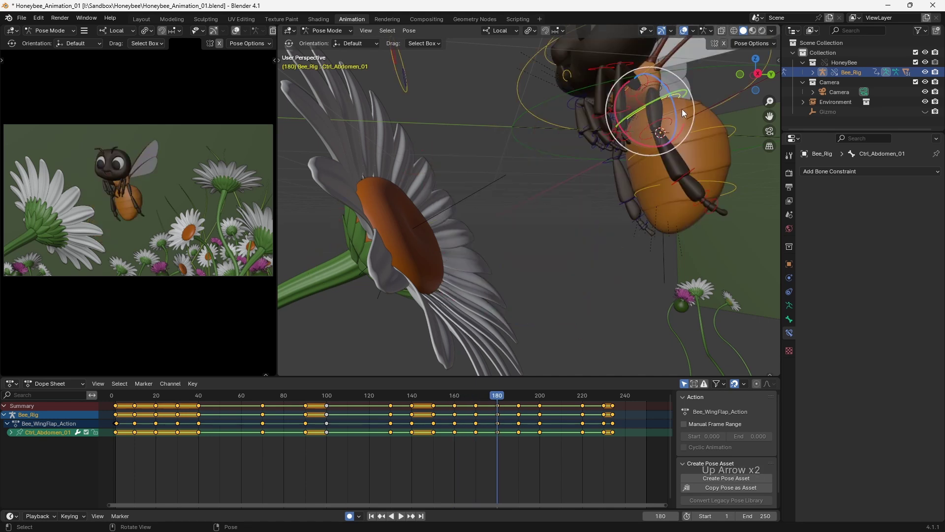
key(Up)
- At frame 190, select Ctrl_Eyes and move it to a new position
middle_drag(682, 108, 594, 187)
click(594, 186)
click(590, 188)
key(g)
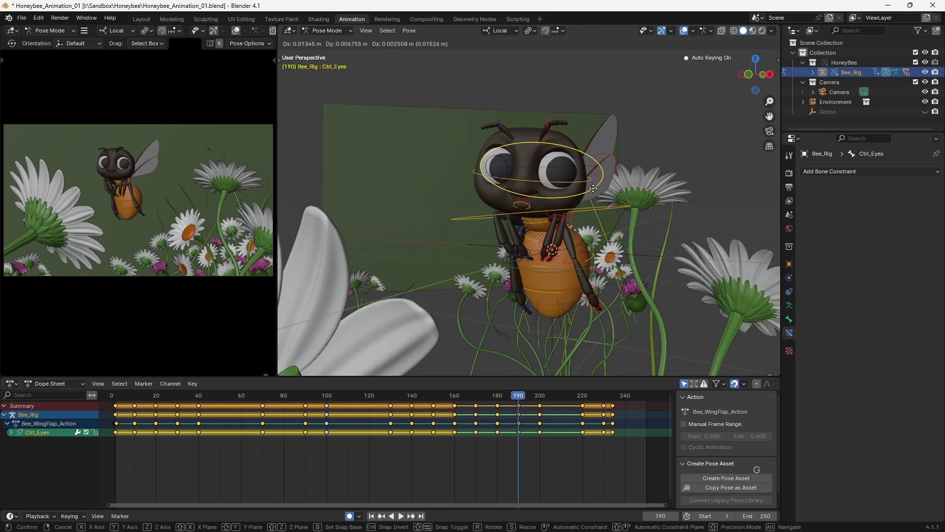
click(612, 186)
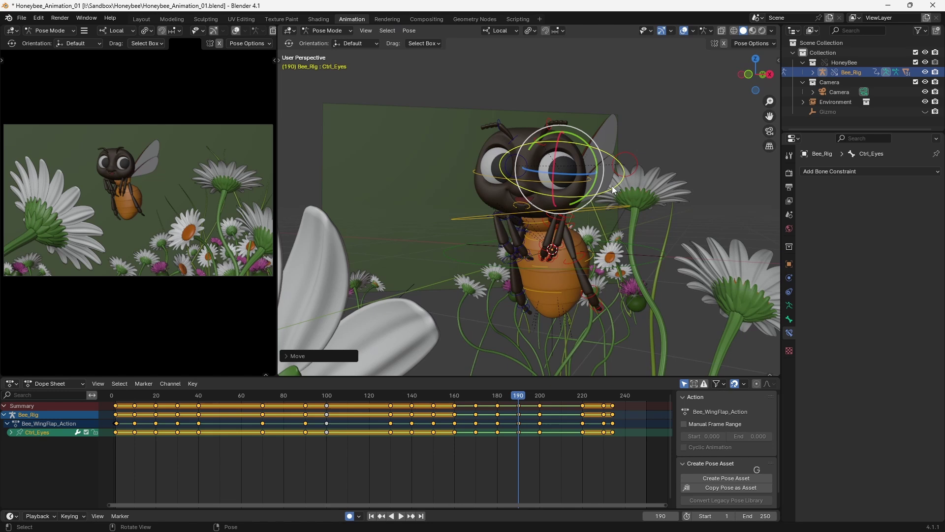
- Flip between frames 180, 190 and 200 to compare the poses
key(Down)
key(Up)
key(Up)
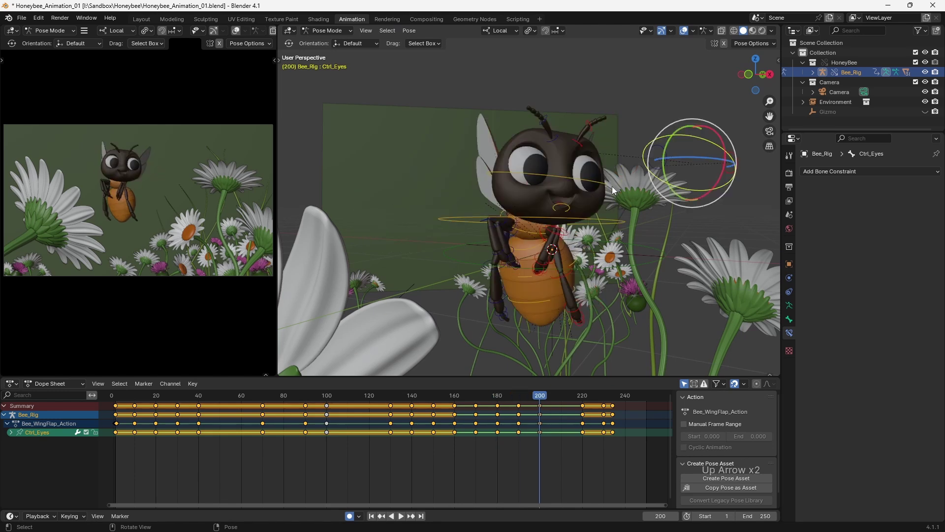
key(Down)
key(Up)
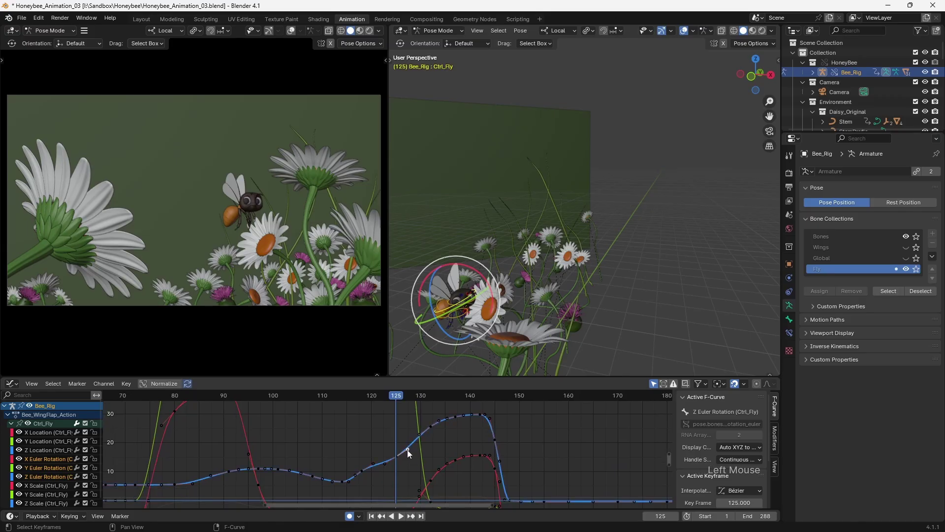
- Slide keys on the Ctrl_Fly rotation curves and zoom the graph out to see them whole
drag(407, 451, 424, 442)
middle_drag(424, 443, 420, 494)
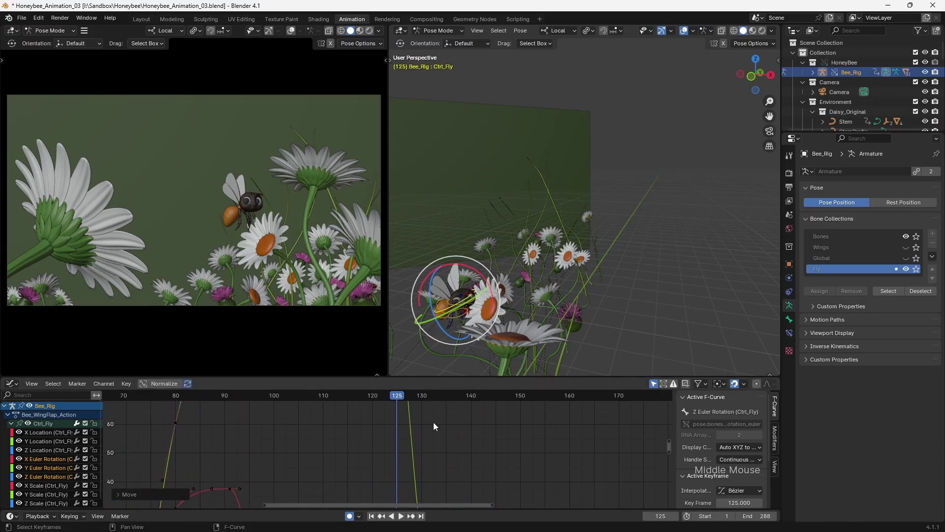
ctrl+middle_drag(435, 427, 412, 414)
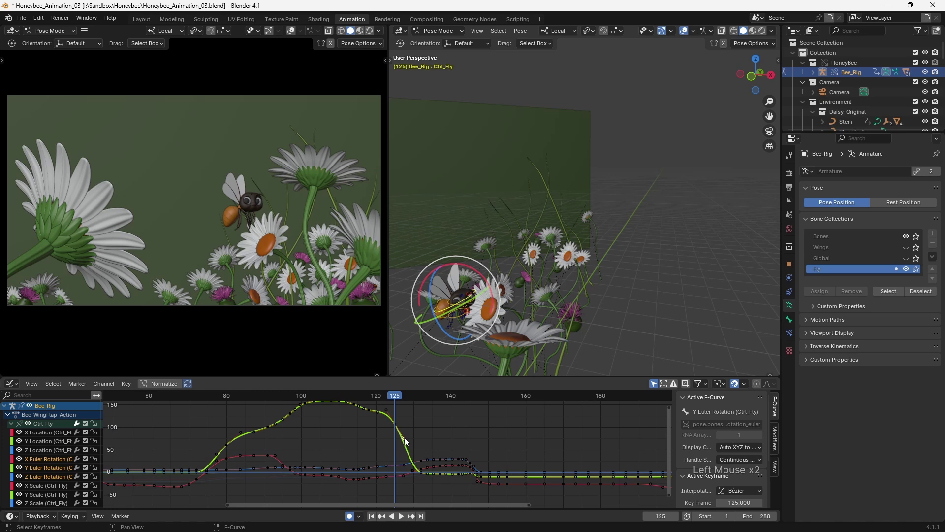
drag(404, 438, 405, 430)
- Lower the Y Euler Rotation keys near frames 118 and 125, then play from frame 104
click(401, 417)
key(g)
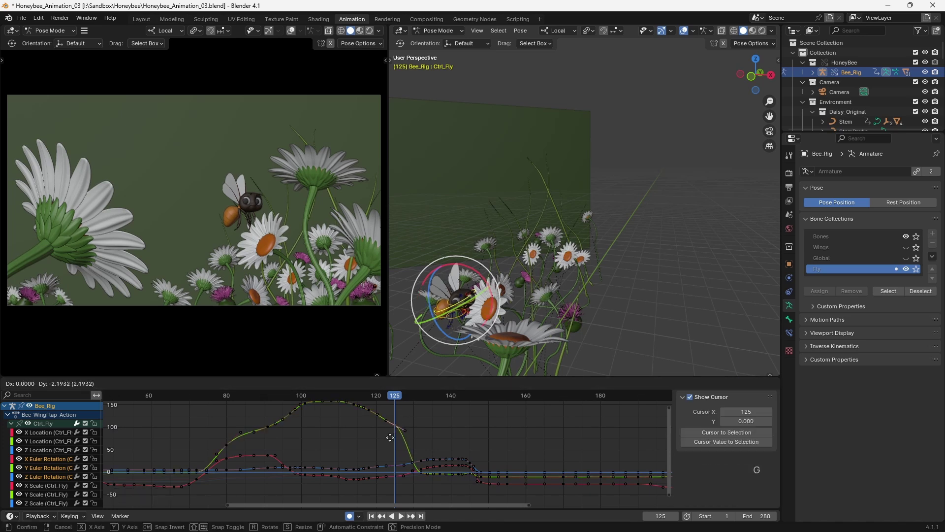
click(391, 443)
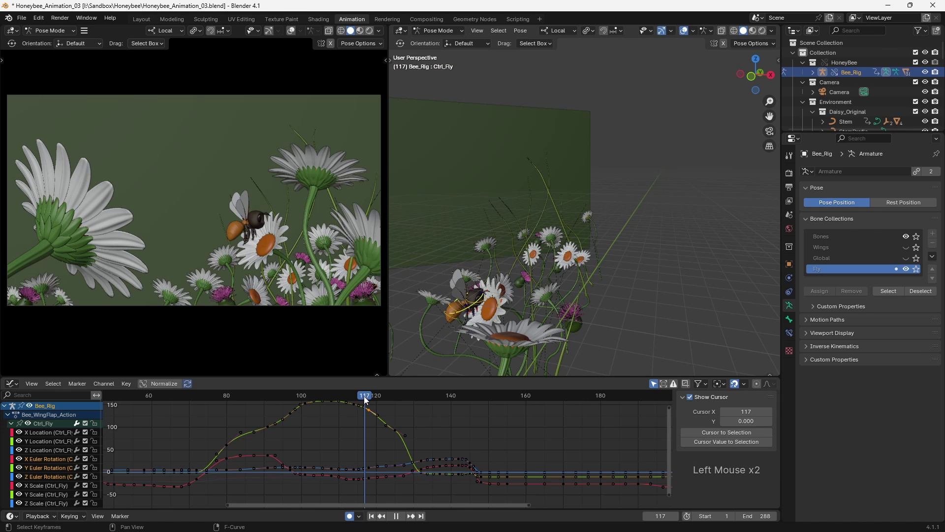
key(g)
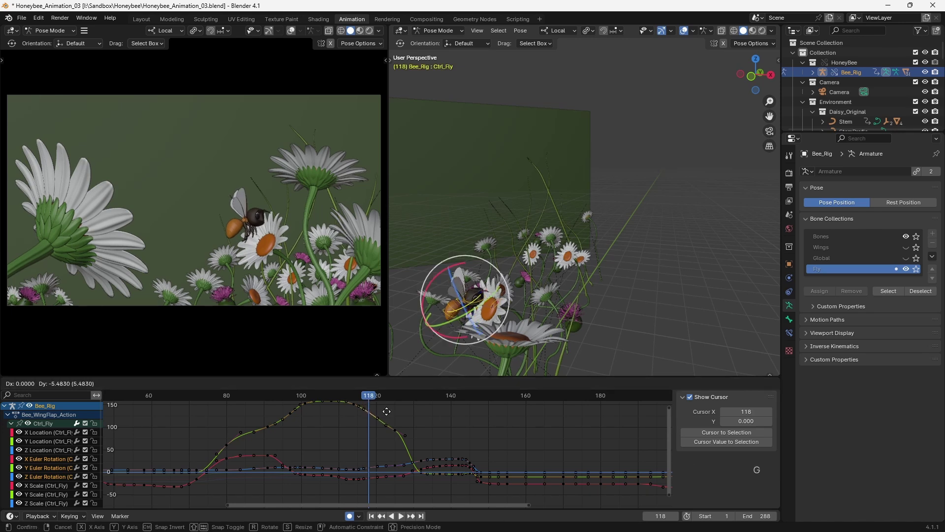
click(386, 412)
click(316, 397)
key(space)
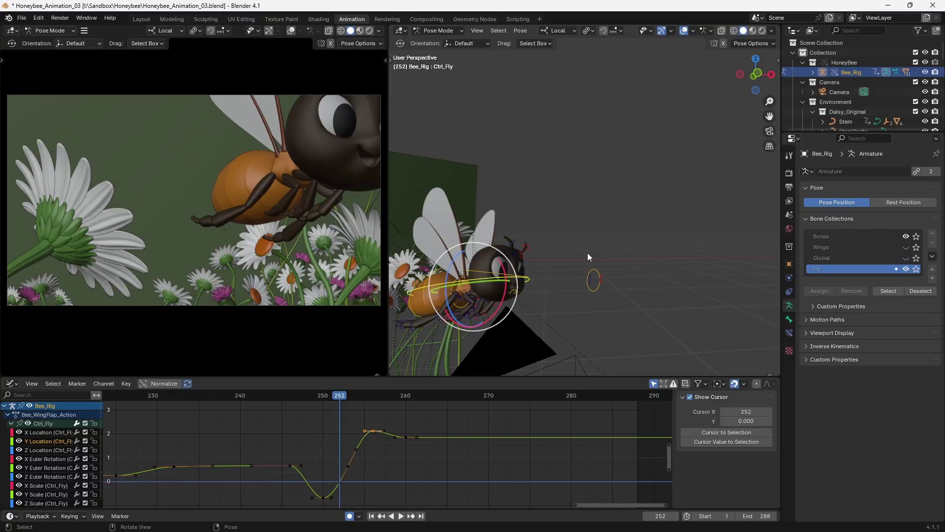
- Move Ctrl_Fly at frame 252 so the bee fills the camera view up close
key(g)
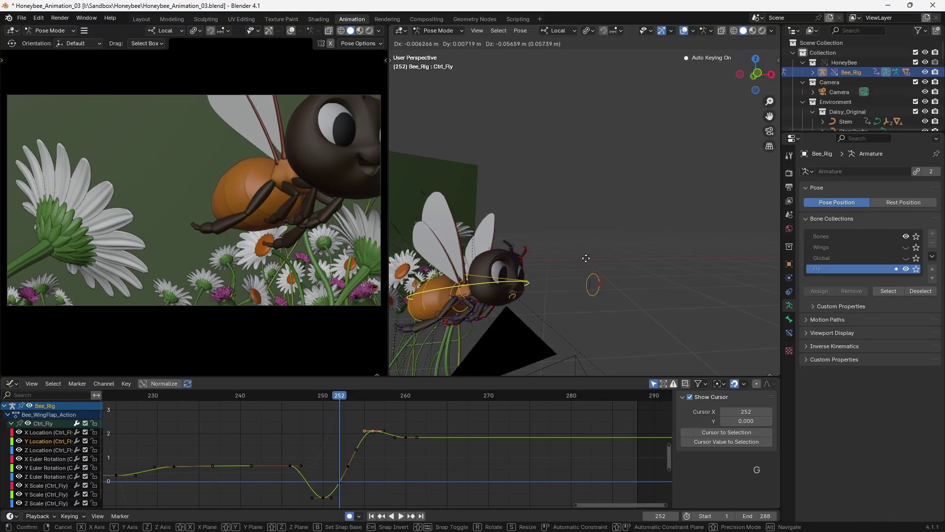
click(584, 267)
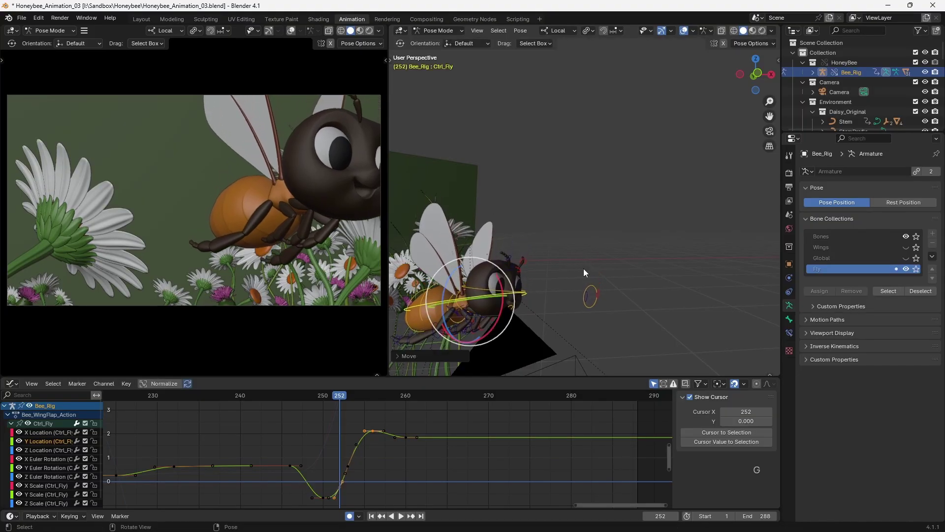